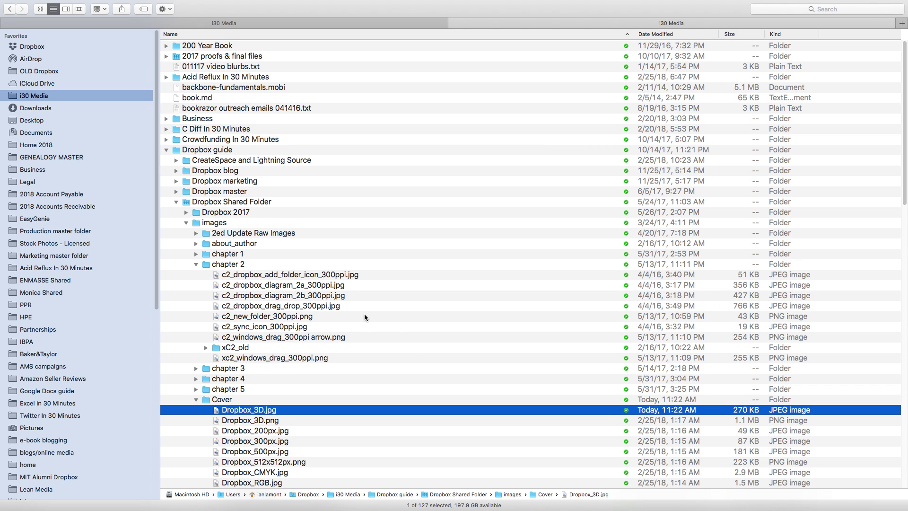
Move 9781939924636.jpg from the Overdrive folder to the Trash in Finder.
scroll(364, 315, "down", 10)
scroll(364, 313, "down", 3)
scroll(364, 316, "down", 3)
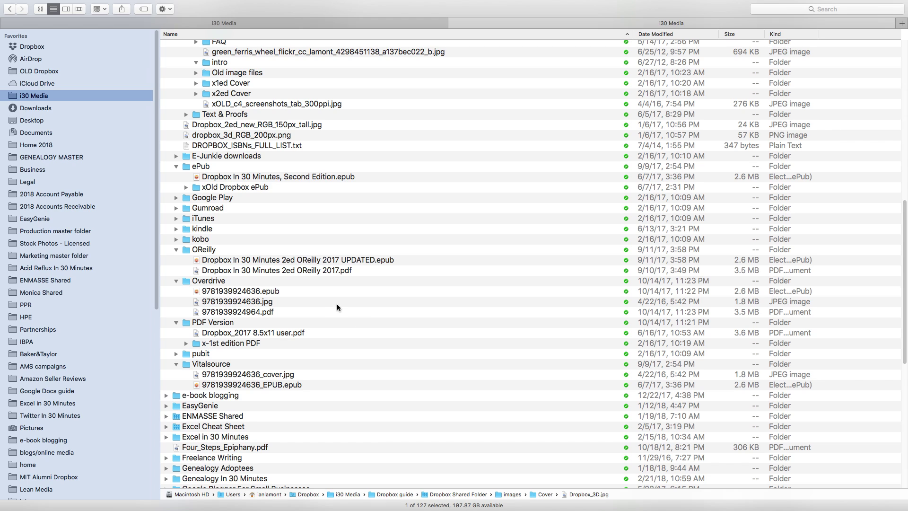
left_click(245, 305)
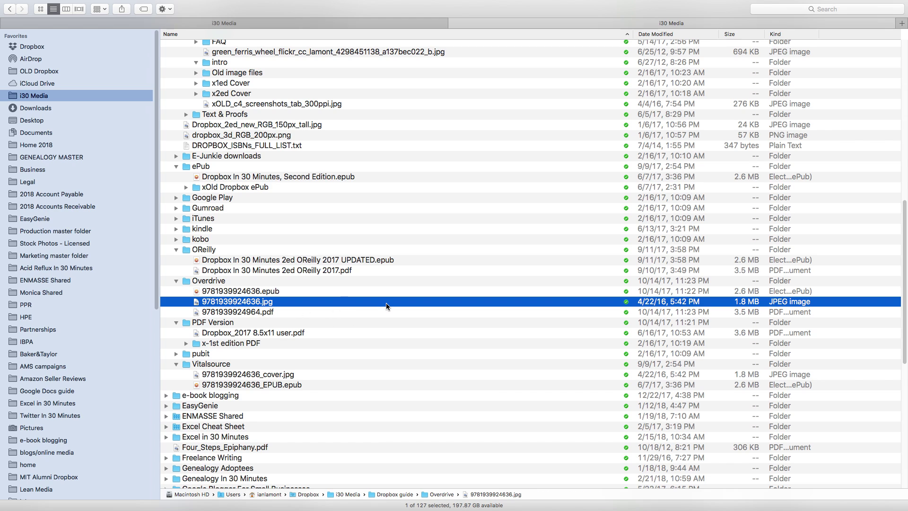
key("super+BackSpace")
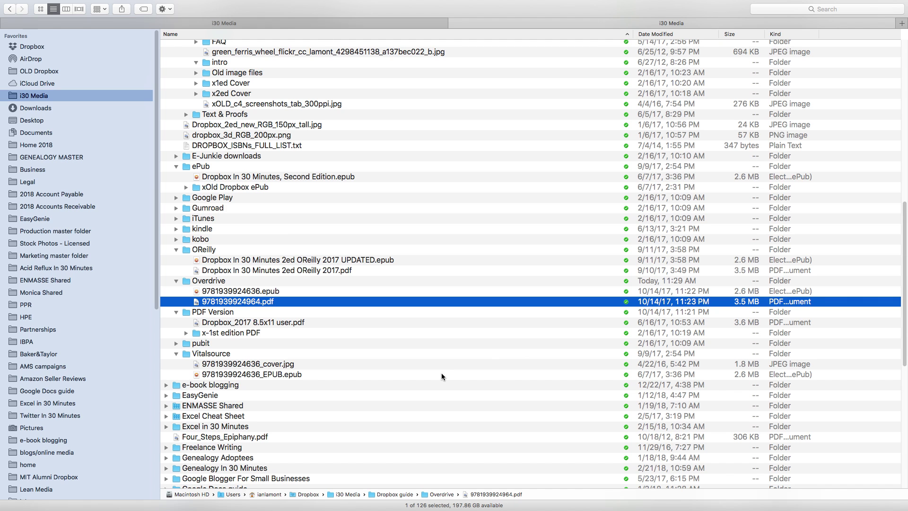
scroll(439, 369, "up", 15)
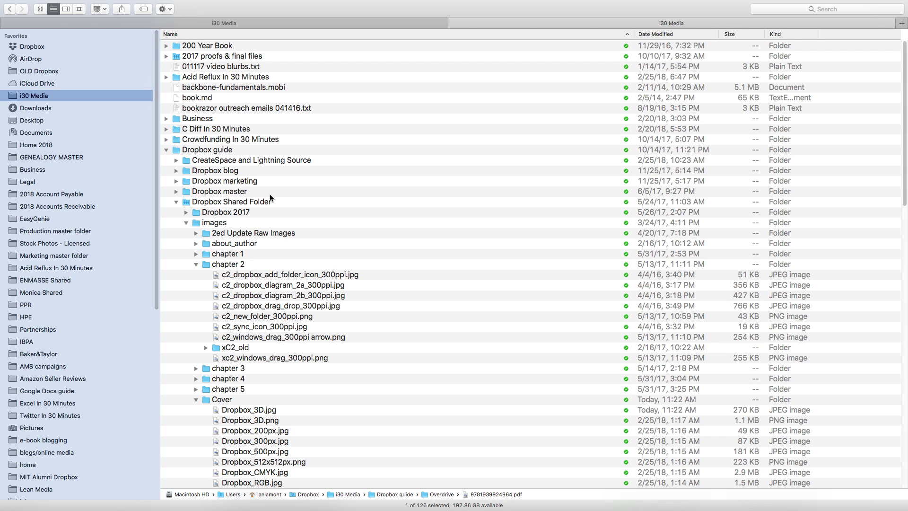
Open Dropbox Preferences from the menu-bar icon's gear menu.
mouse_move(607, 3)
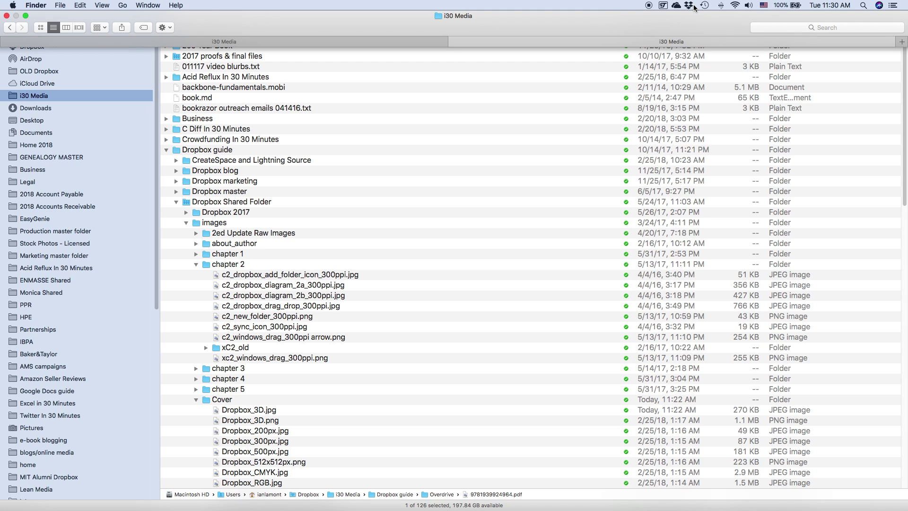
mouse_move(691, 9)
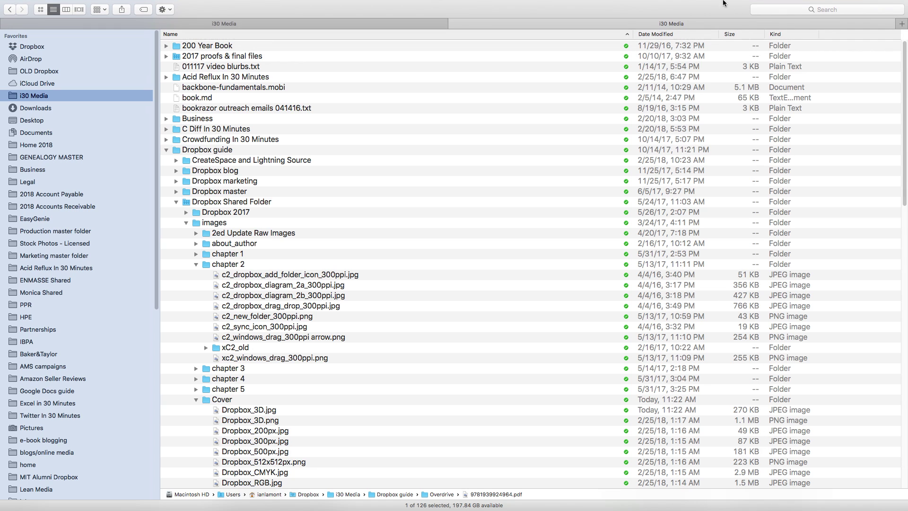
left_click(688, 5)
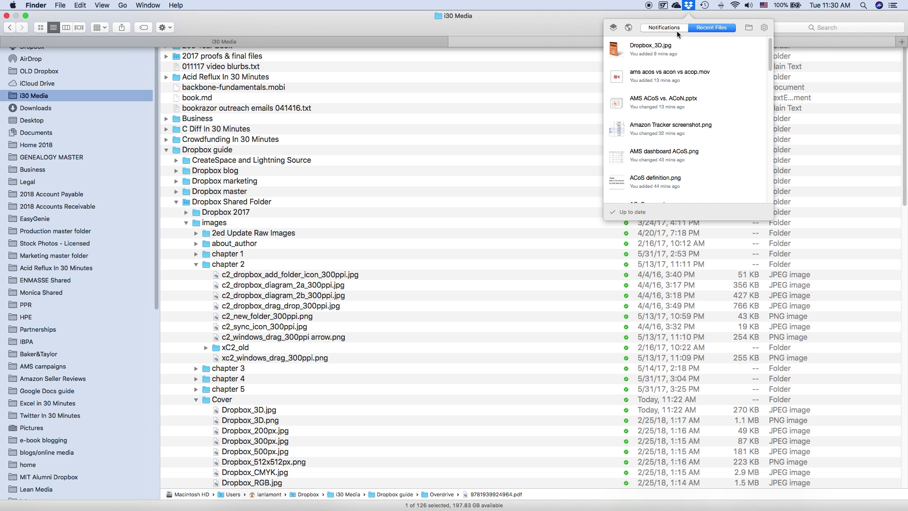
left_click(764, 28)
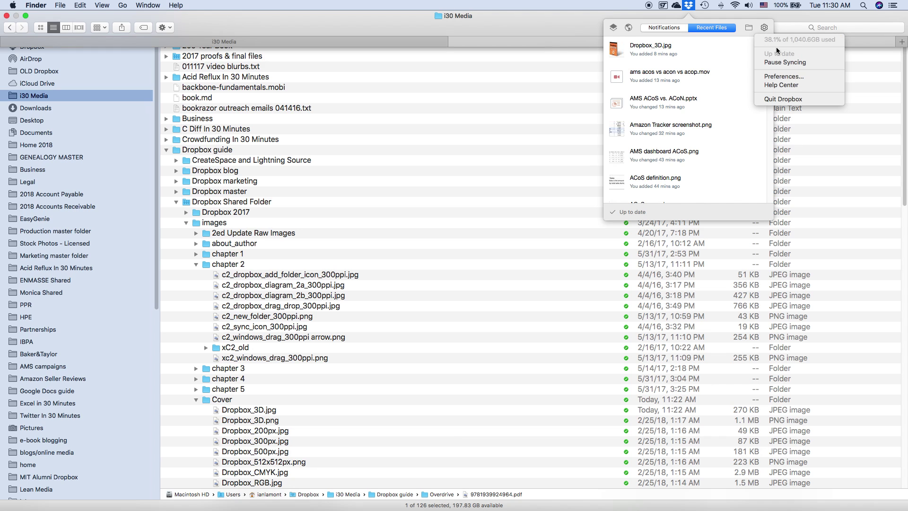
left_click(815, 75)
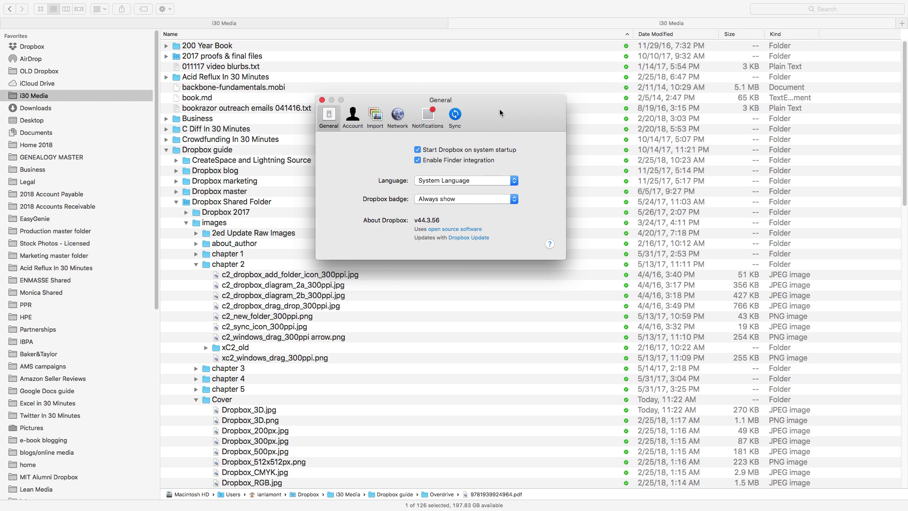
Switch Dropbox Preferences to the Sync pane.
left_click(456, 115)
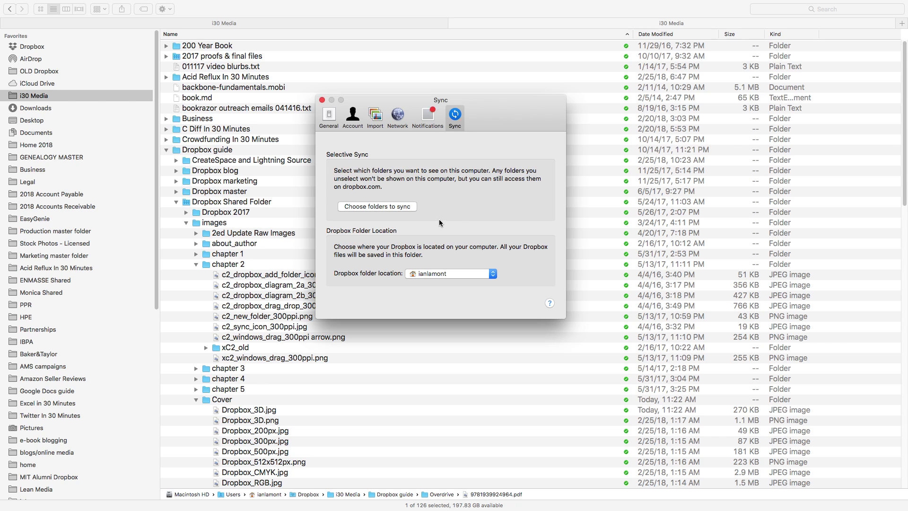
Uncheck the Blogging folder in the enlarged Selective Sync chooser and apply the update.
left_click(373, 208)
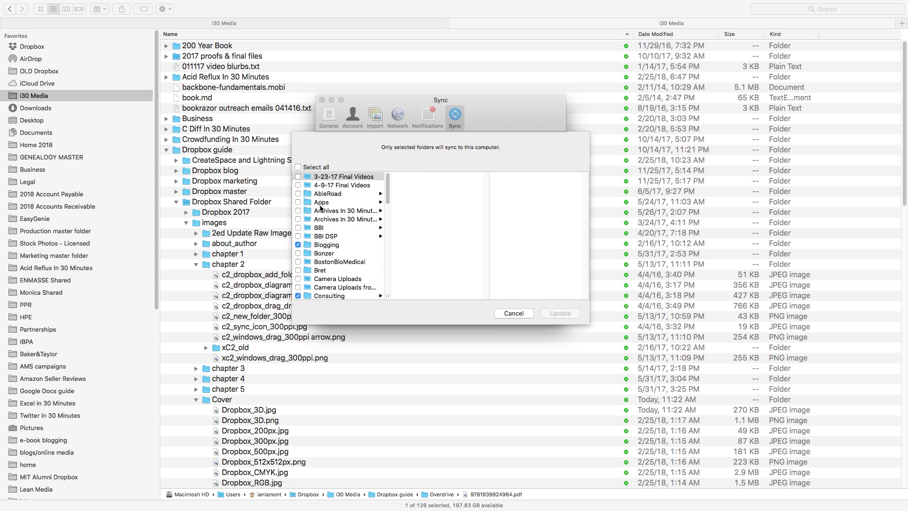
left_click_drag(585, 323, 743, 417)
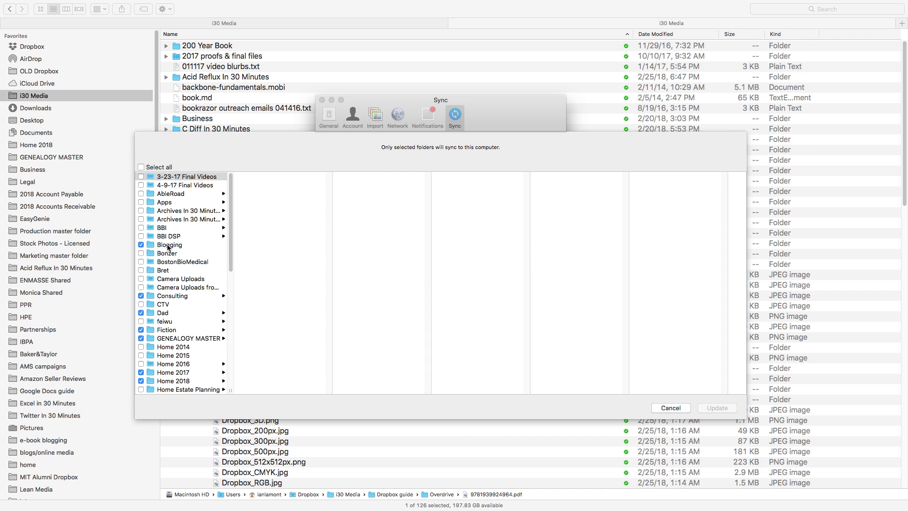
left_click(141, 245)
left_click(715, 410)
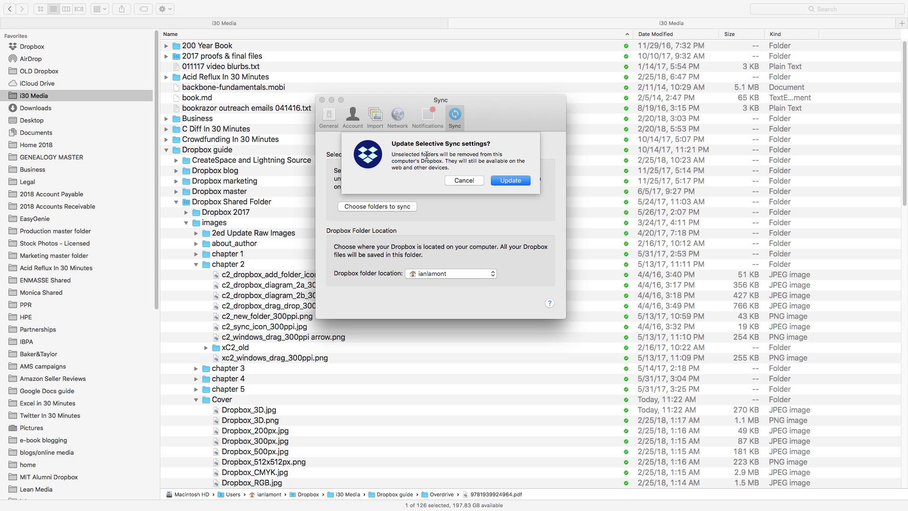
left_click(523, 181)
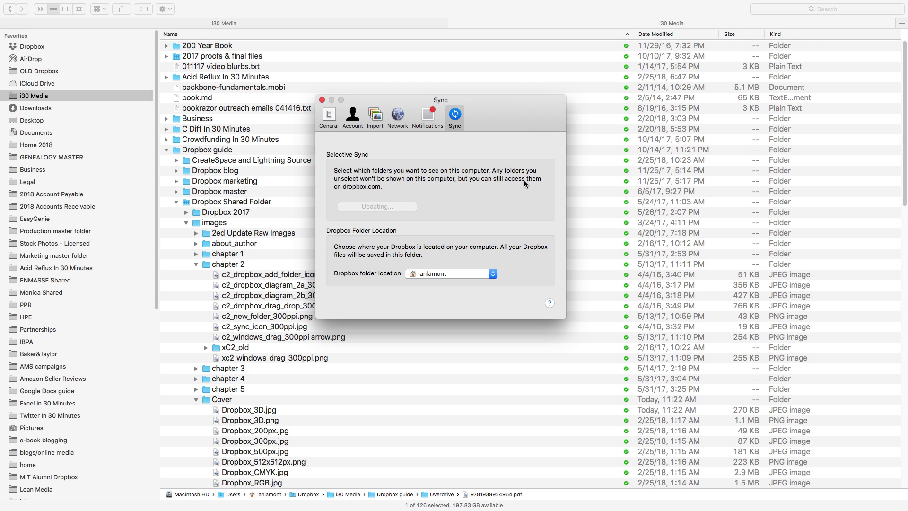
left_click(681, 23)
mouse_move(696, 10)
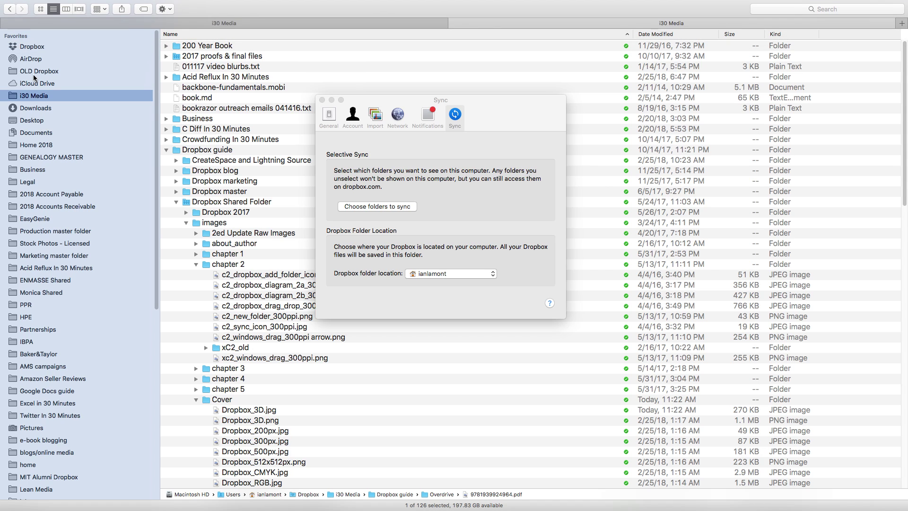
left_click(27, 50)
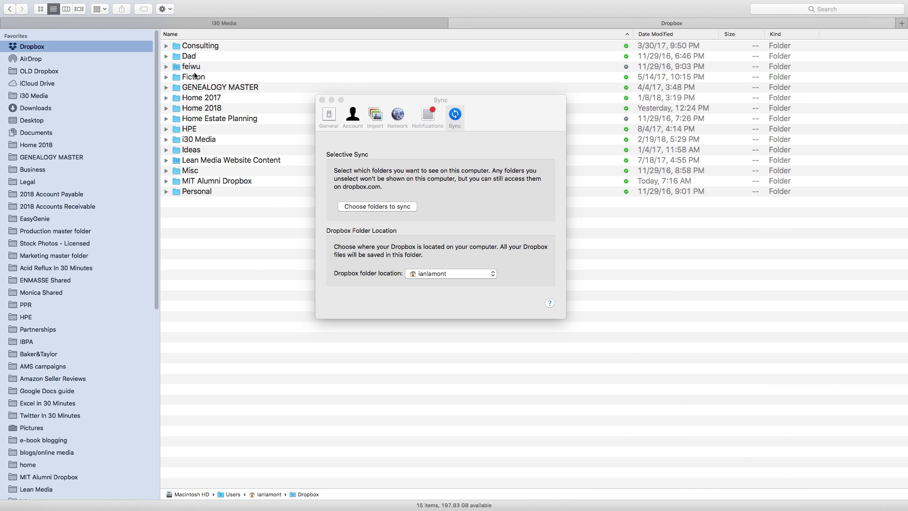
left_click(41, 97)
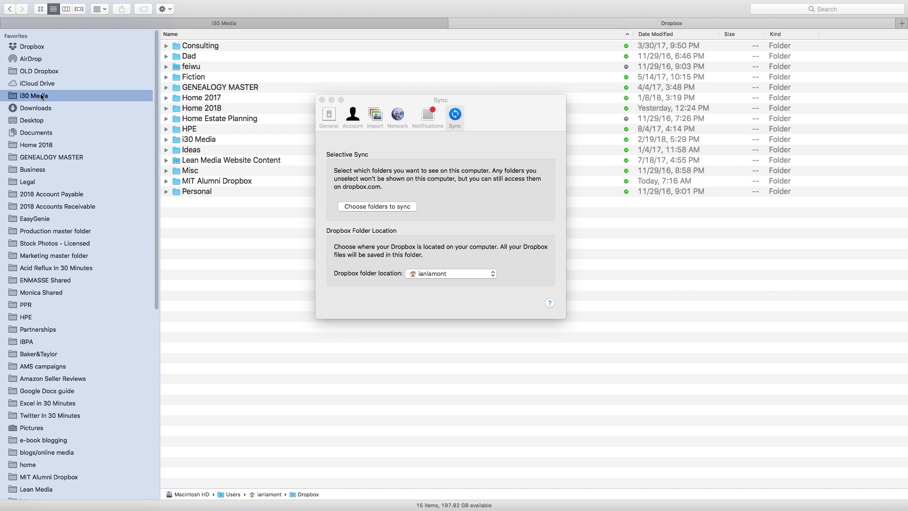
left_click(456, 118)
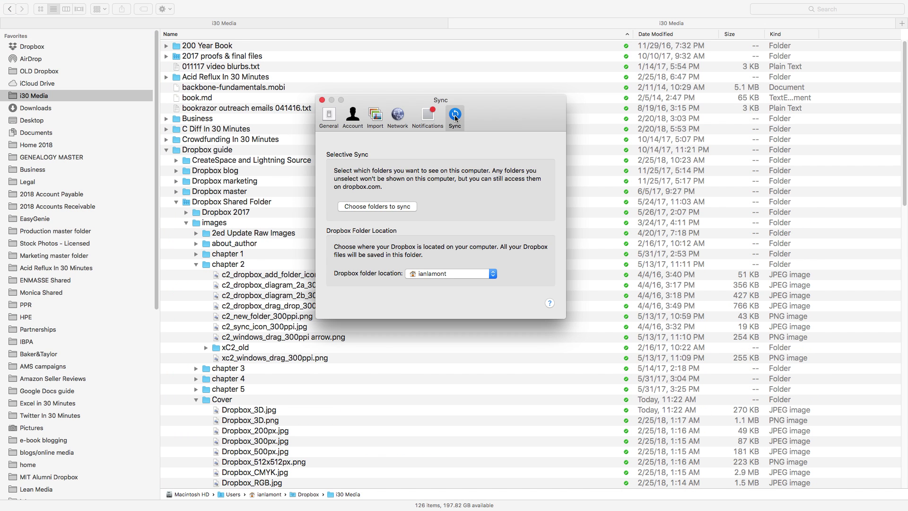
Expand i30 Media, Videos Master Folder and Raw Video in the Selective Sync chooser.
left_click(410, 206)
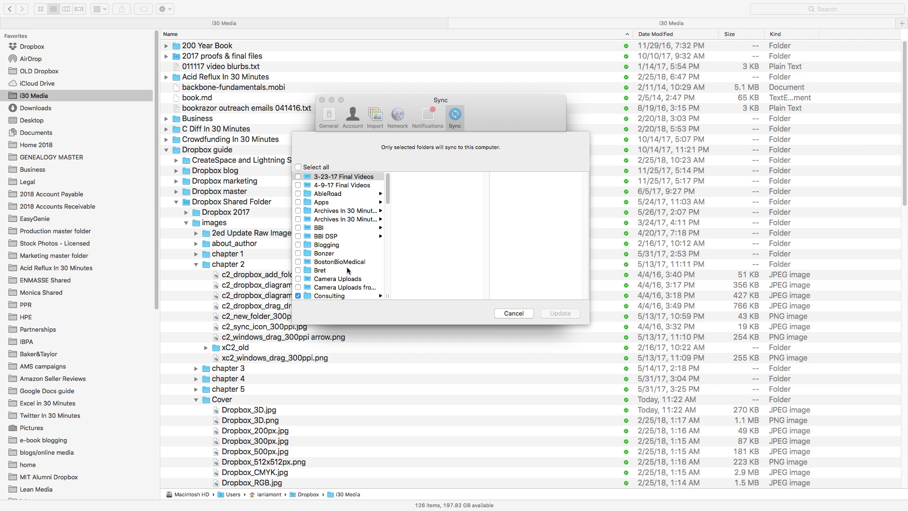
left_click_drag(387, 201, 384, 246)
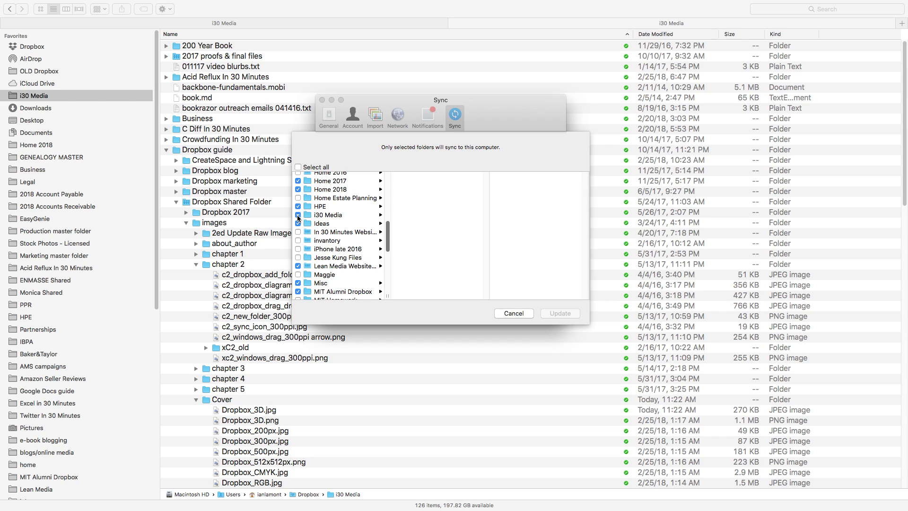
left_click(336, 216)
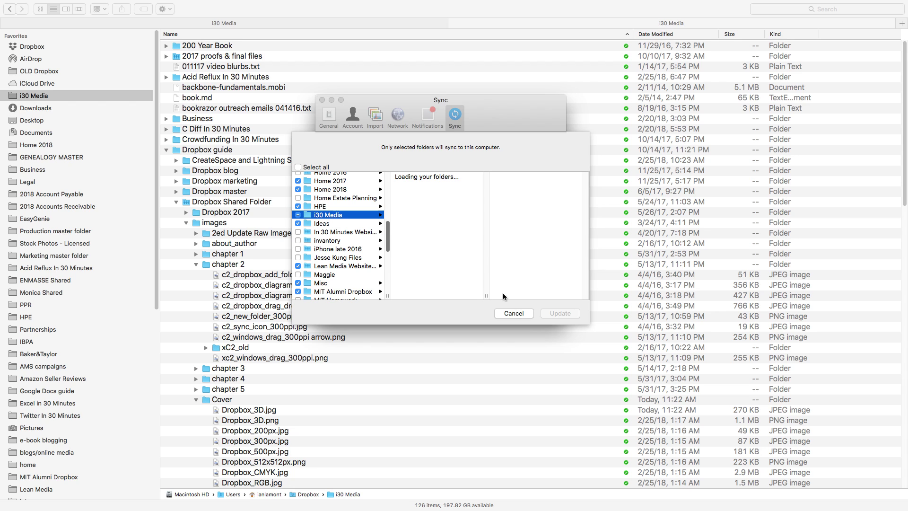
left_click_drag(588, 324, 736, 433)
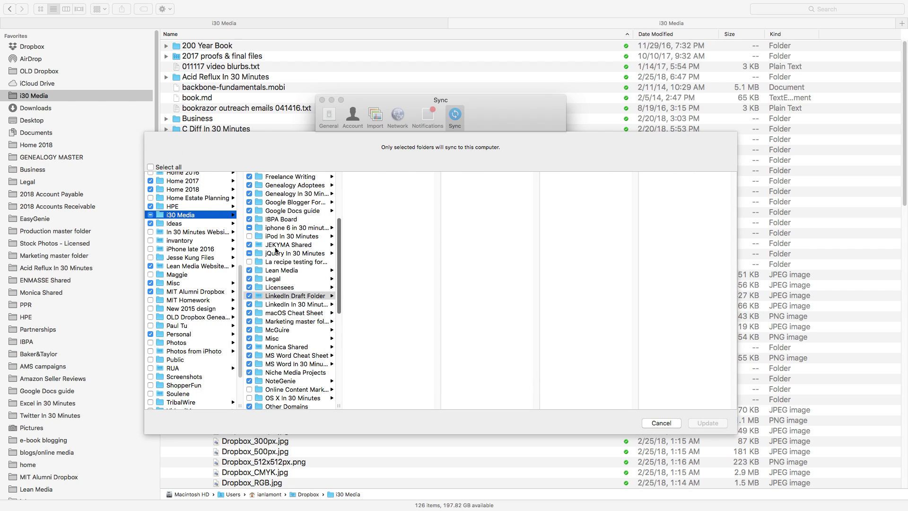
left_click_drag(339, 250, 340, 344)
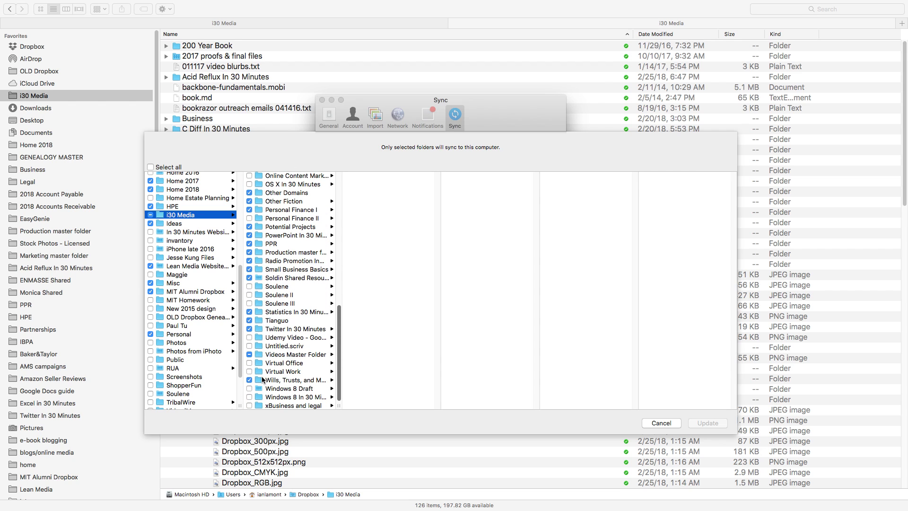
left_click(275, 355)
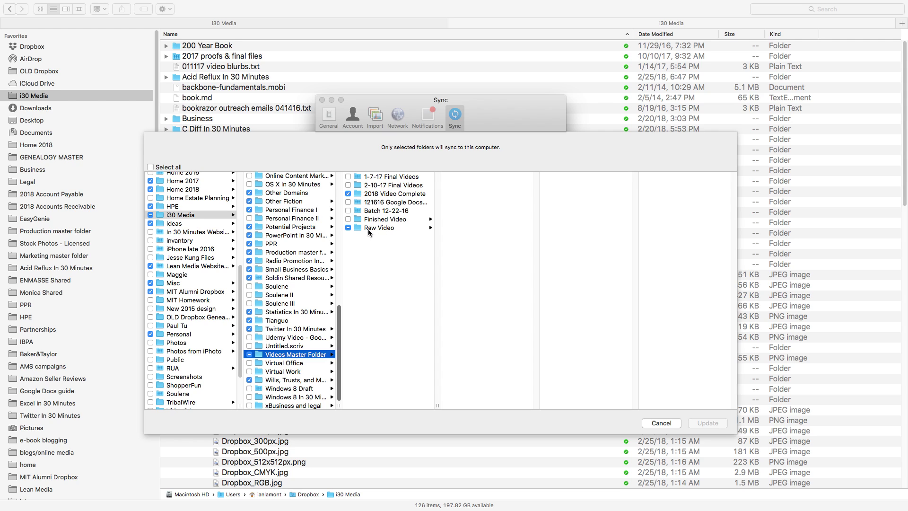
left_click(388, 226)
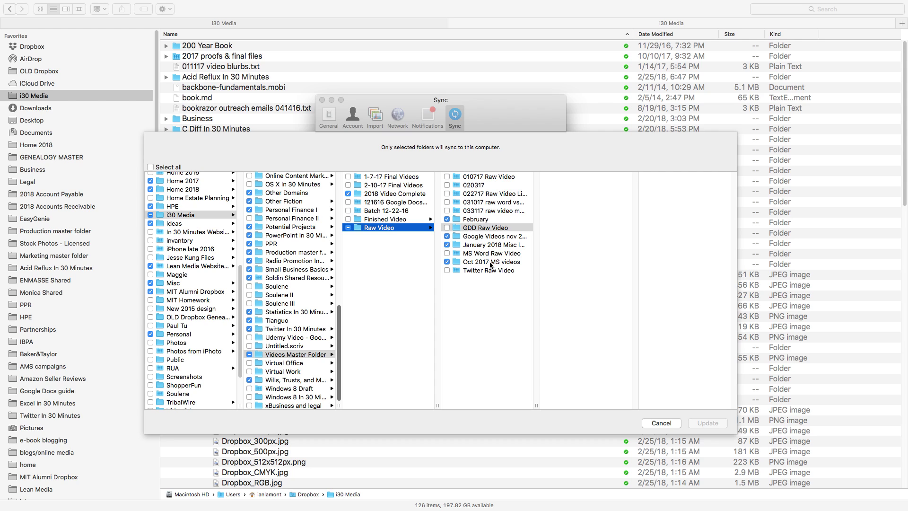
Untick Oct 2017 MS videos and confirm the Selective Sync update.
left_click(447, 262)
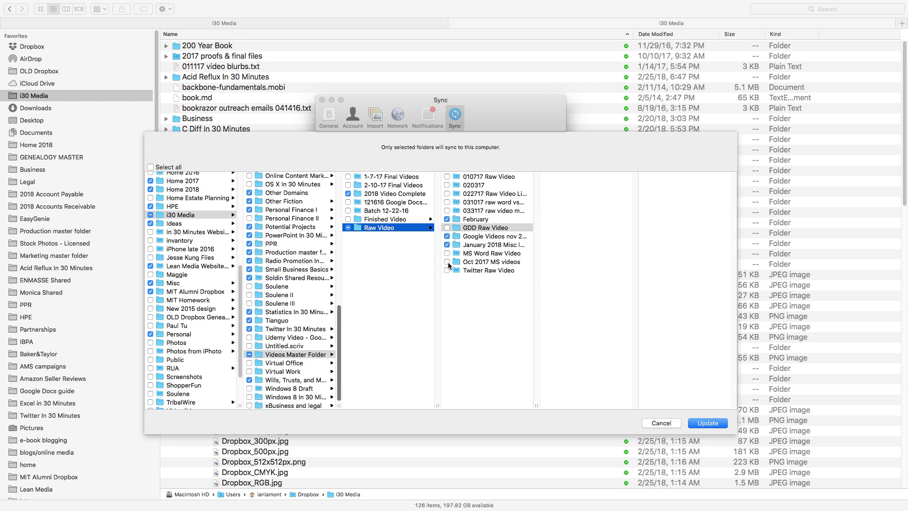
left_click(709, 424)
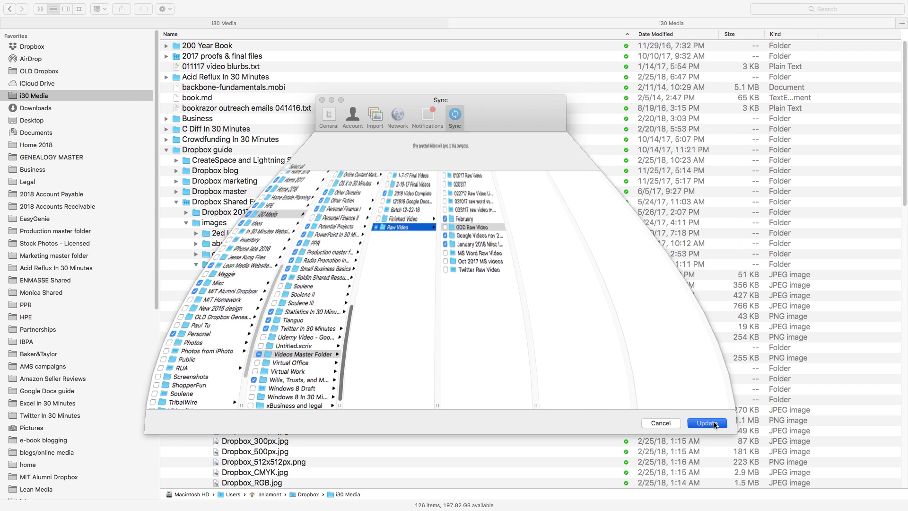
left_click(518, 182)
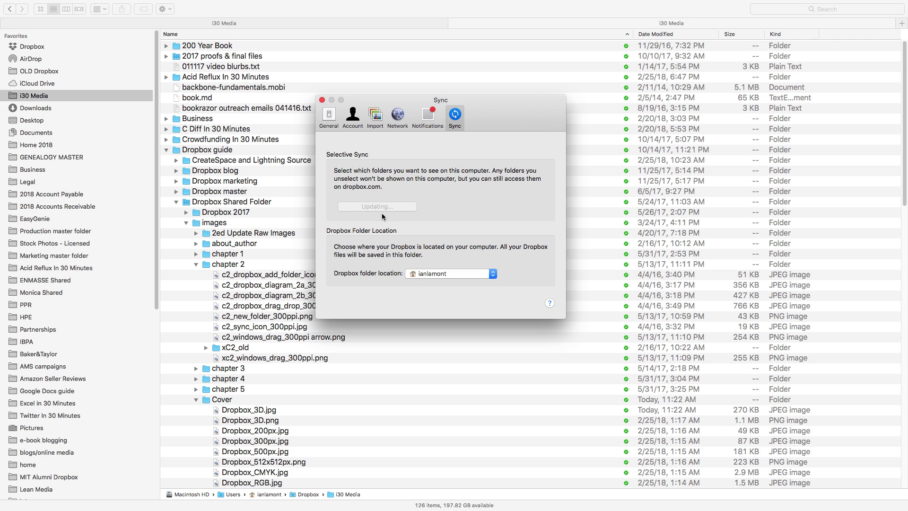
mouse_move(735, 6)
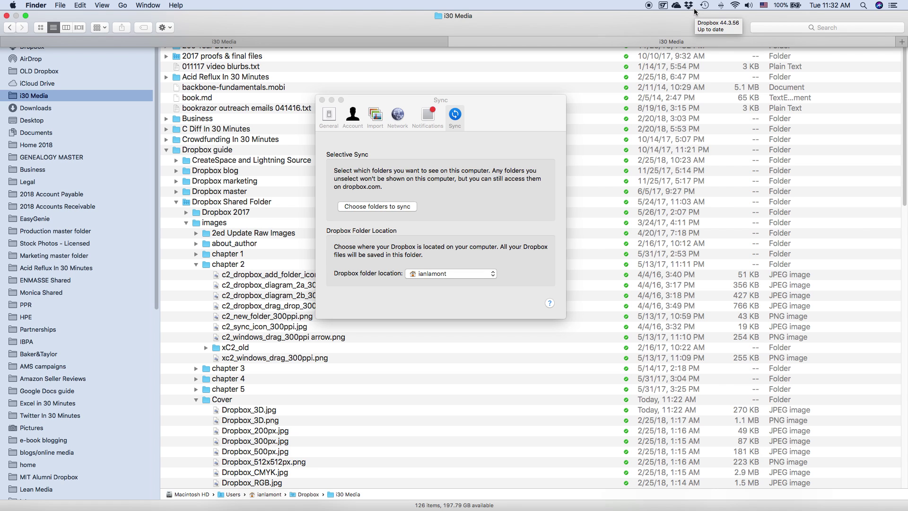
Close the Sync settings and browse Finder to Raw Video inside Videos Master Folder.
left_click(323, 99)
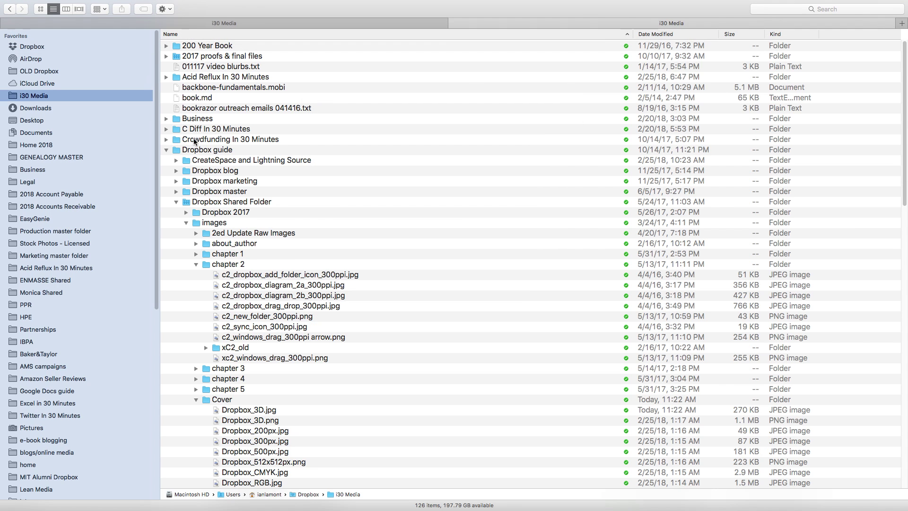
left_click(167, 150)
scroll(183, 198, "down", 5)
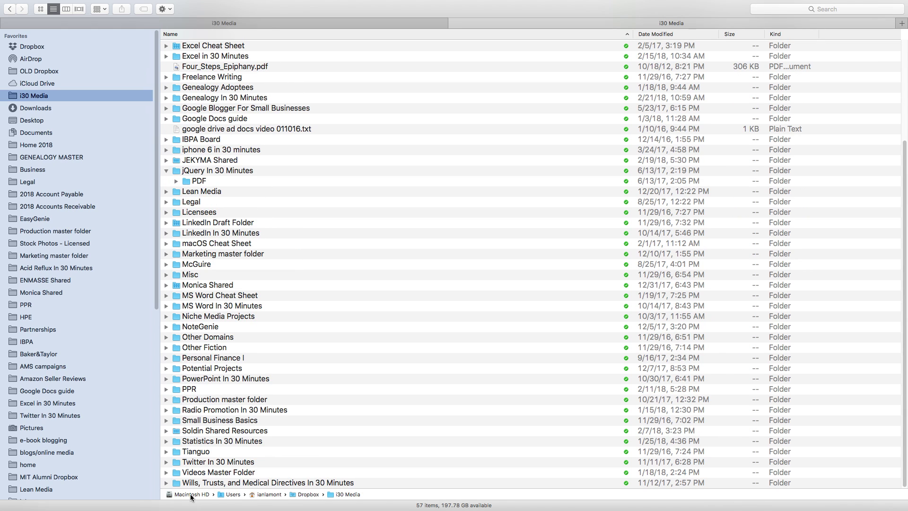
double_click(176, 474)
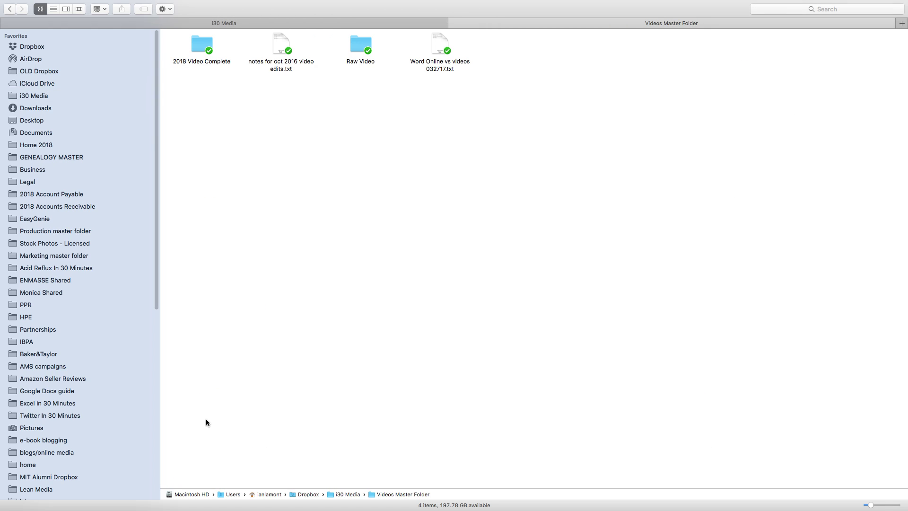
double_click(361, 43)
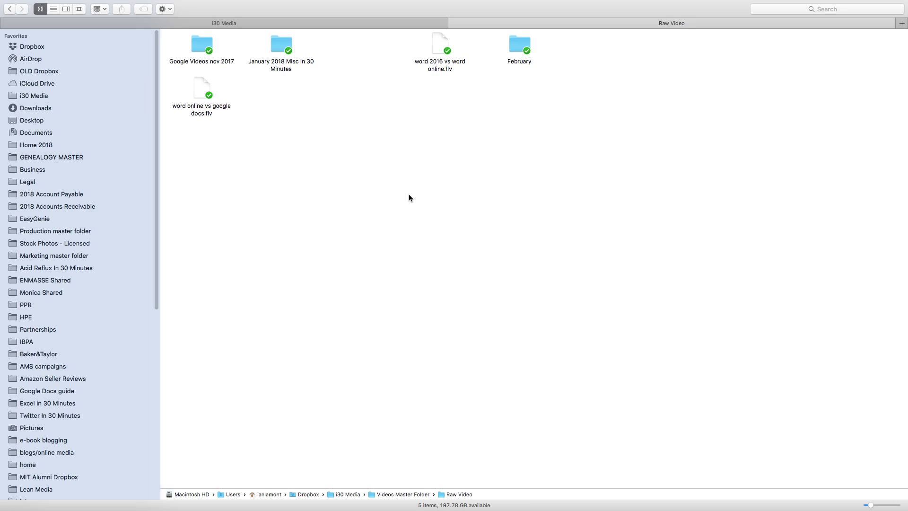
key("super+Tab")
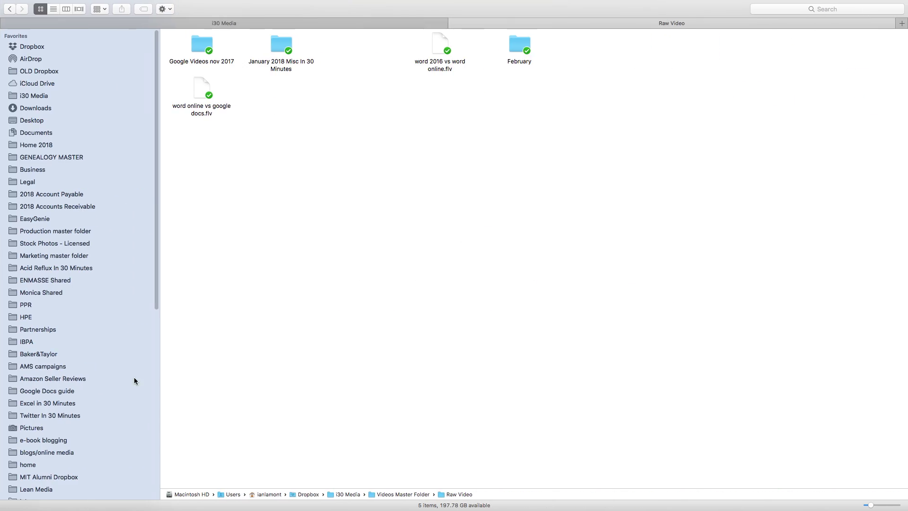
Open the Selective Sync folder chooser from Dropbox Preferences' Sync pane.
mouse_move(712, 6)
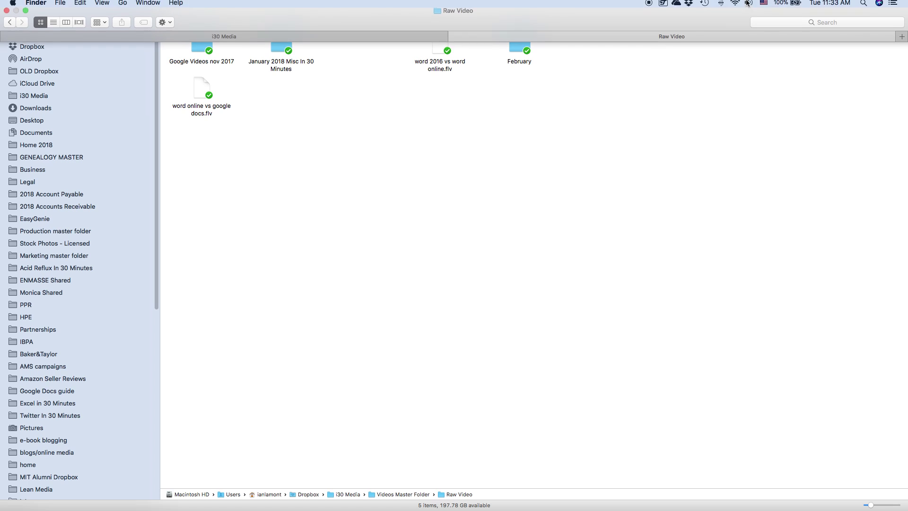
left_click(689, 5)
left_click(765, 29)
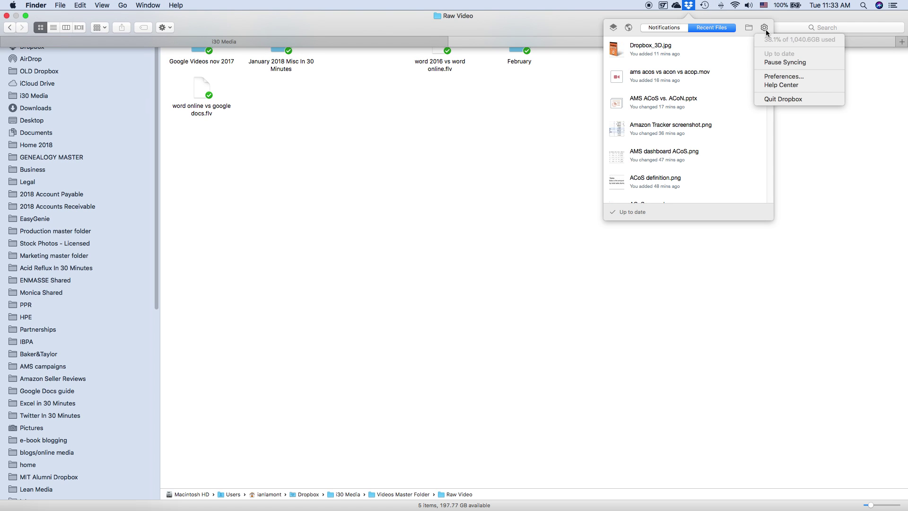
left_click(788, 75)
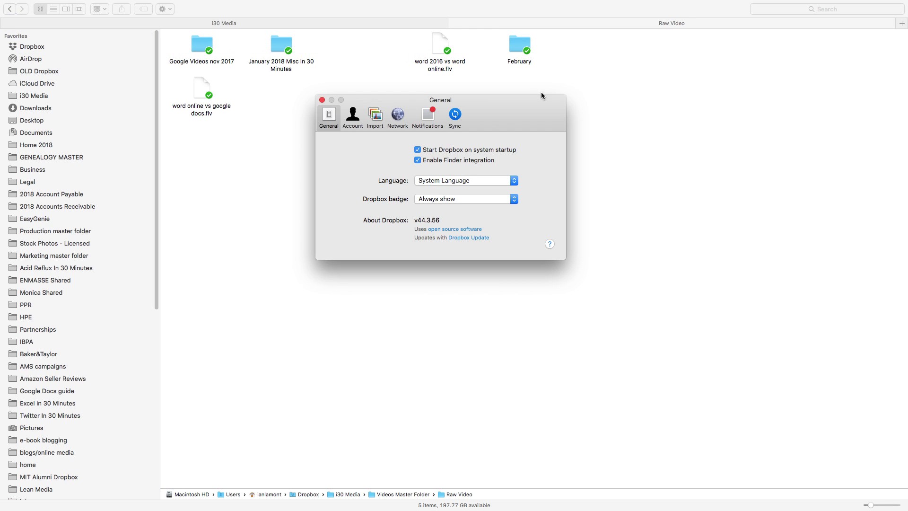
left_click(455, 114)
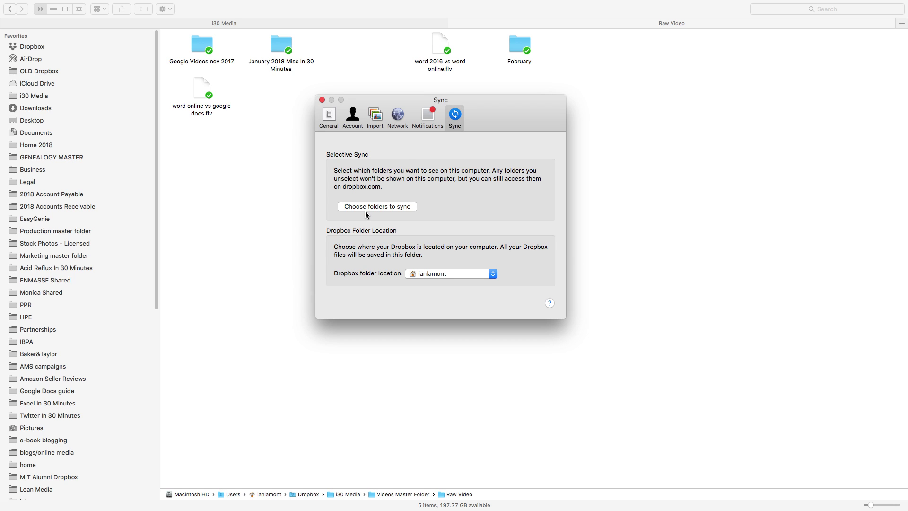
left_click(365, 207)
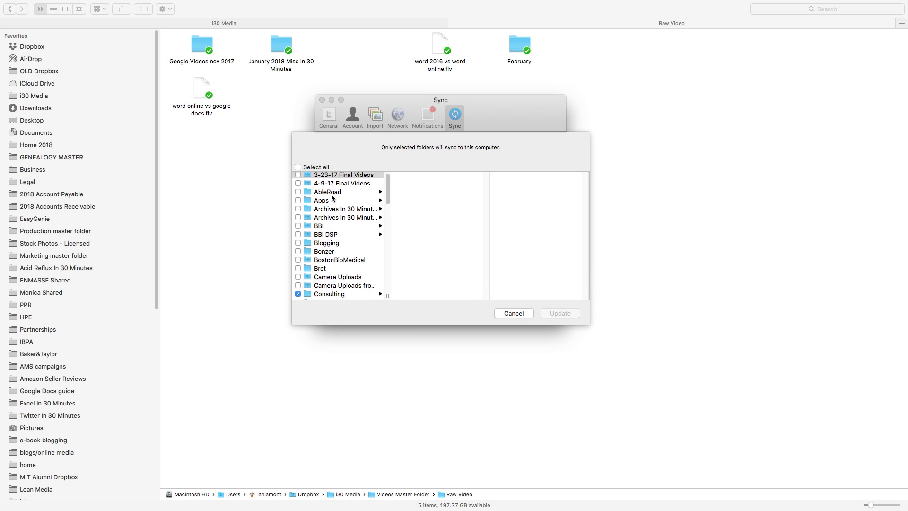
Re-tick Oct 2017 MS videos under i30 Media > Videos Master Folder > Raw Video and confirm the update.
scroll(332, 199, "down", 5)
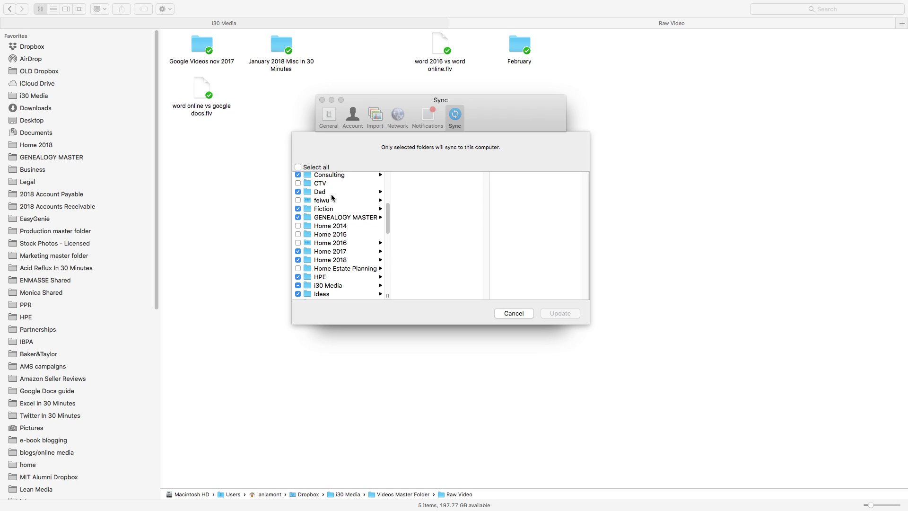
left_click(333, 282)
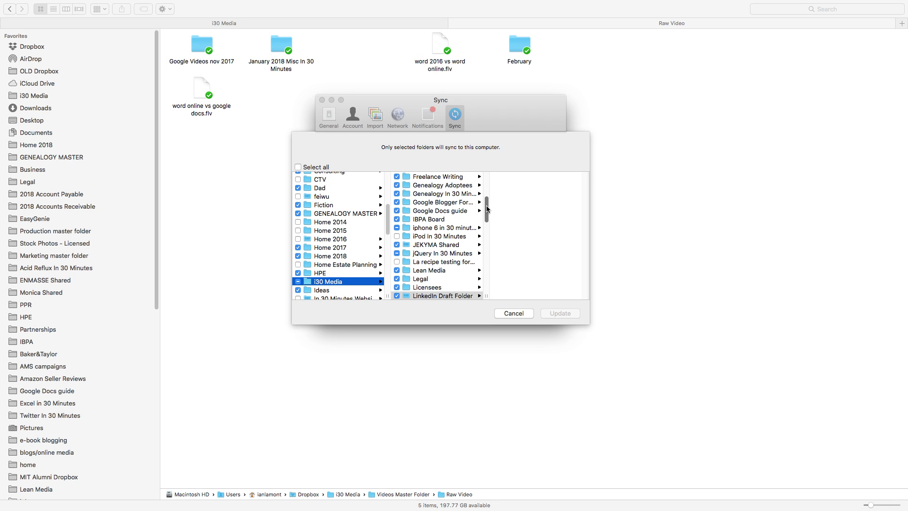
left_click_drag(487, 208, 487, 281)
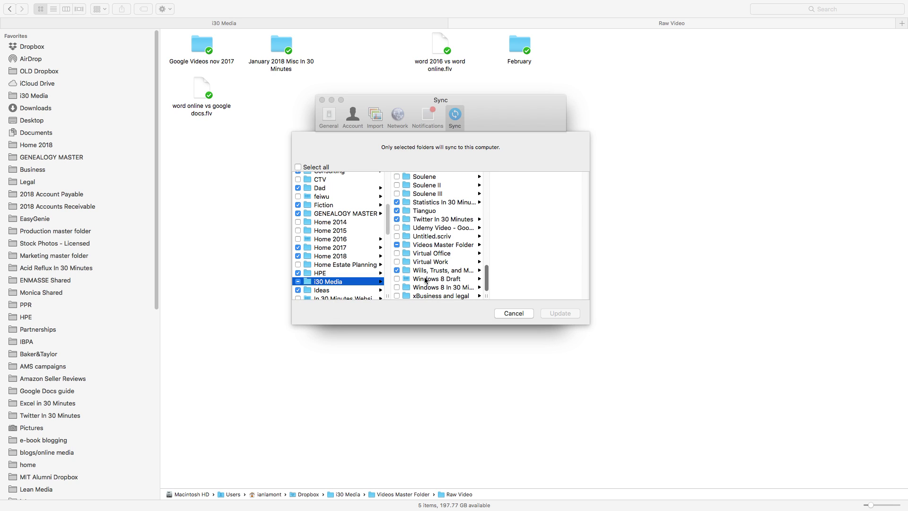
left_click(426, 245)
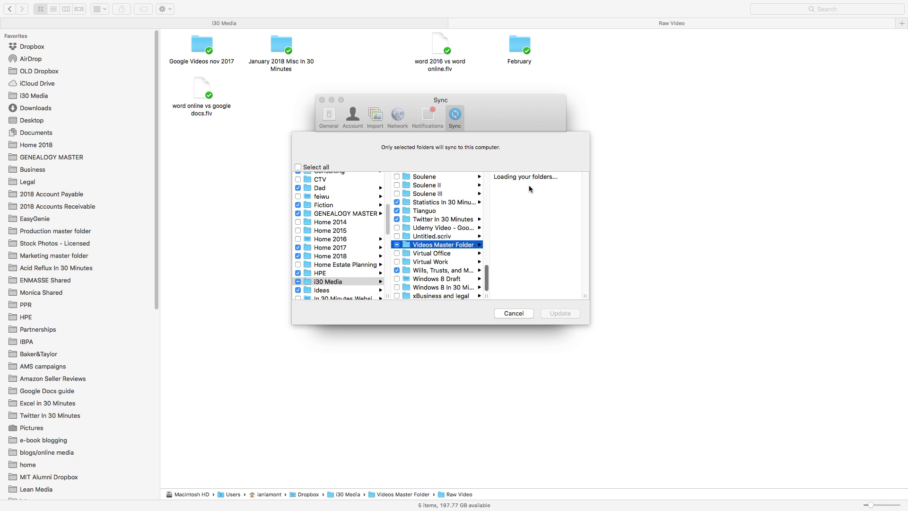
left_click(504, 228)
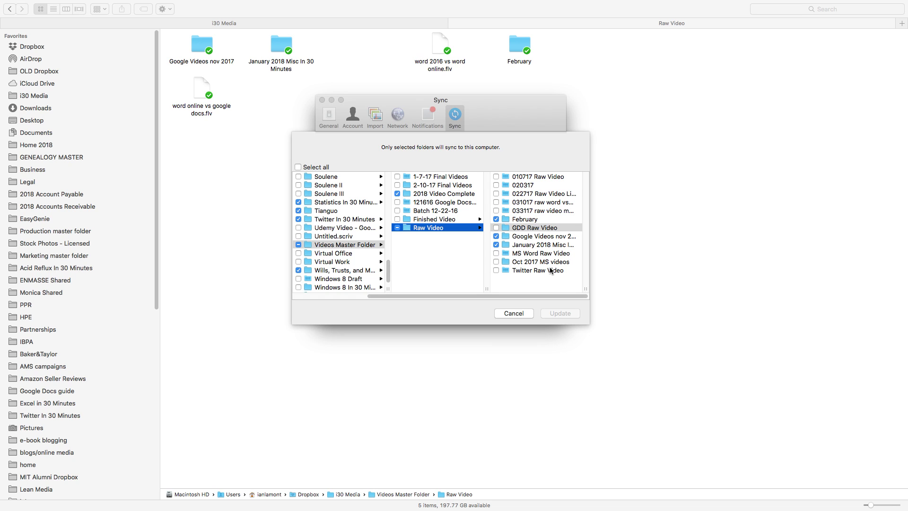
left_click(496, 261)
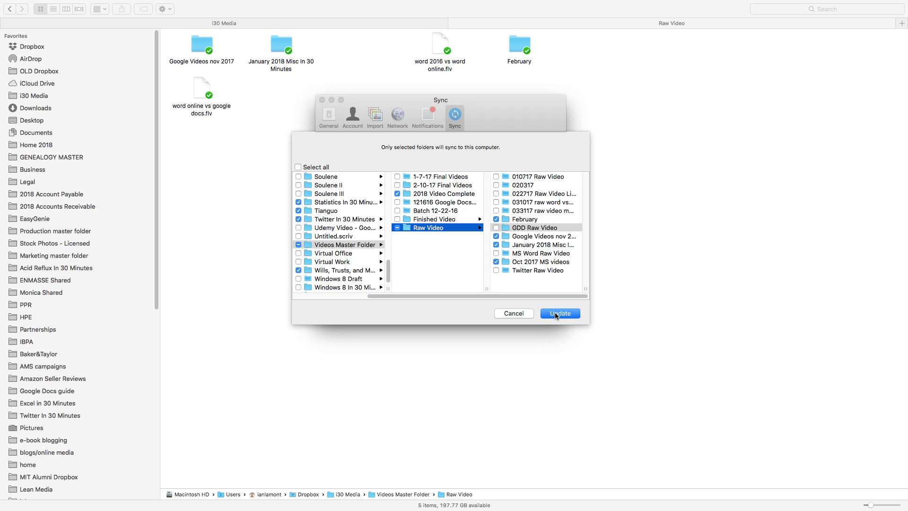
left_click(555, 313)
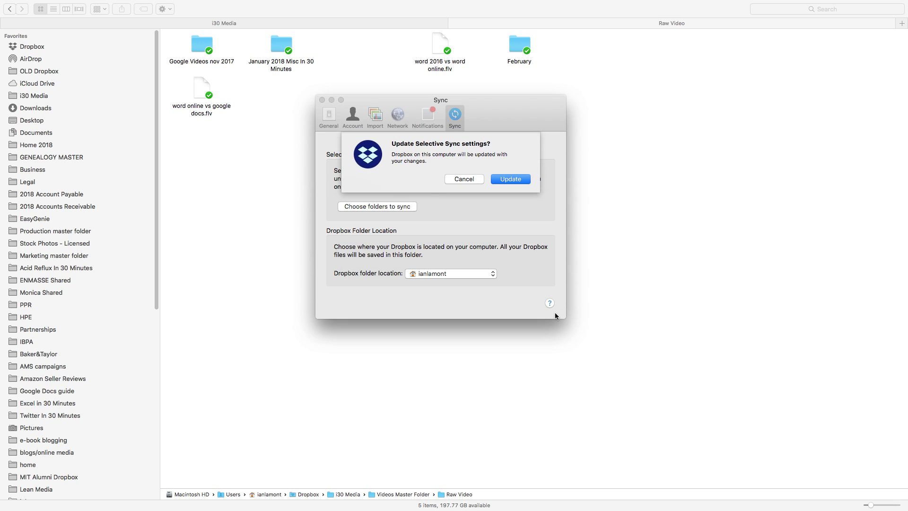
left_click(501, 178)
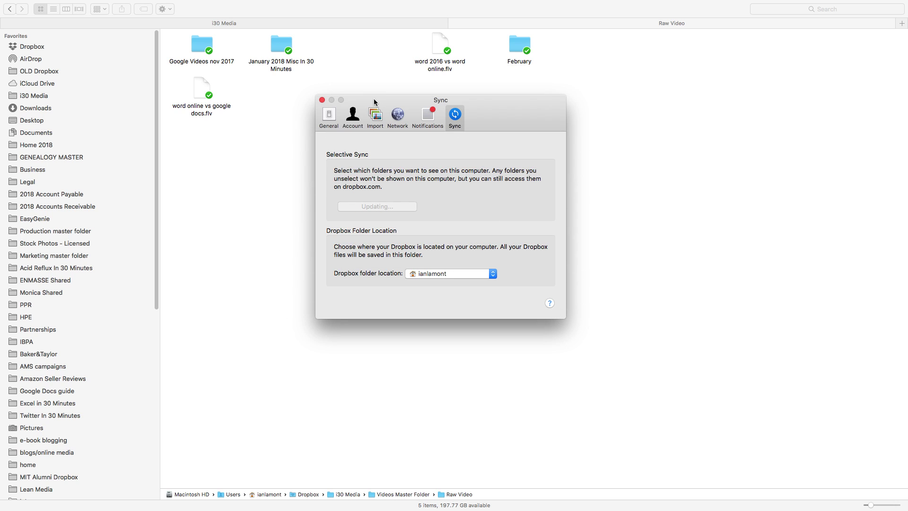
left_click_drag(374, 101, 461, 166)
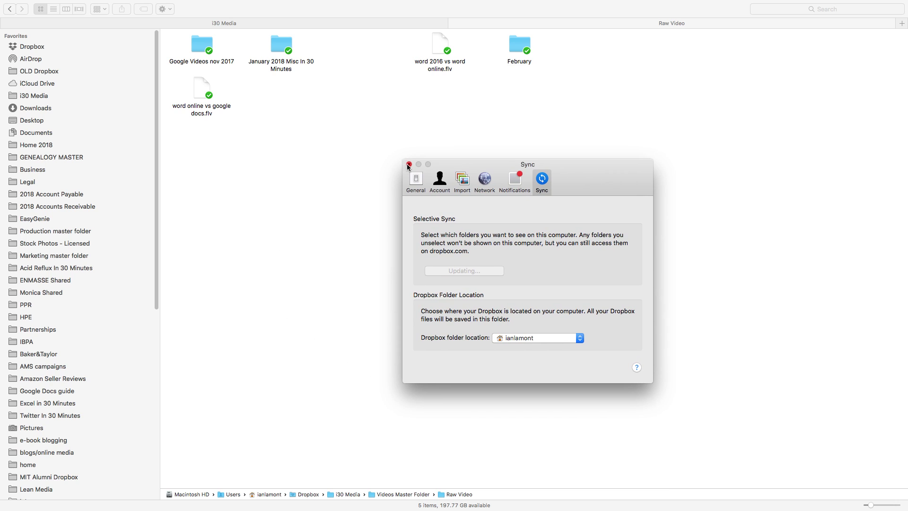
Close the Dropbox Sync settings window, leaving Raw Video with six items.
mouse_move(705, 4)
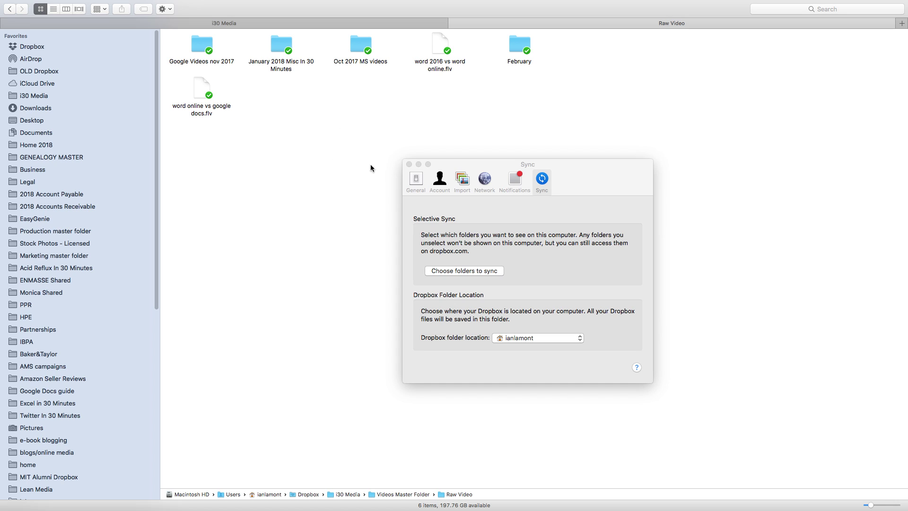
left_click(409, 164)
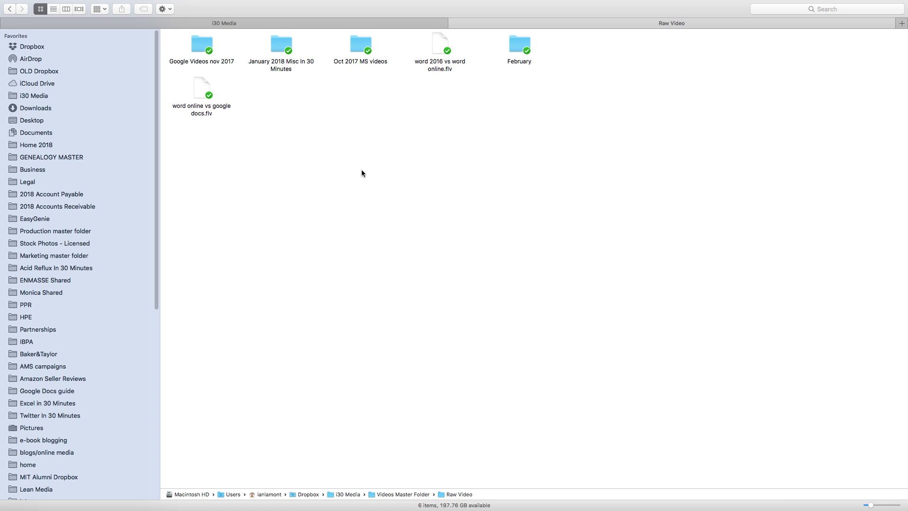